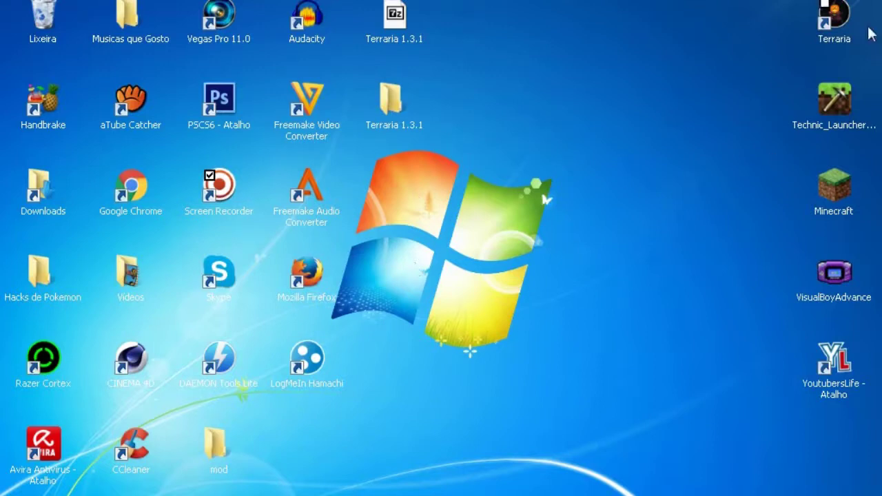
left_click_drag(763, 112, 672, 124)
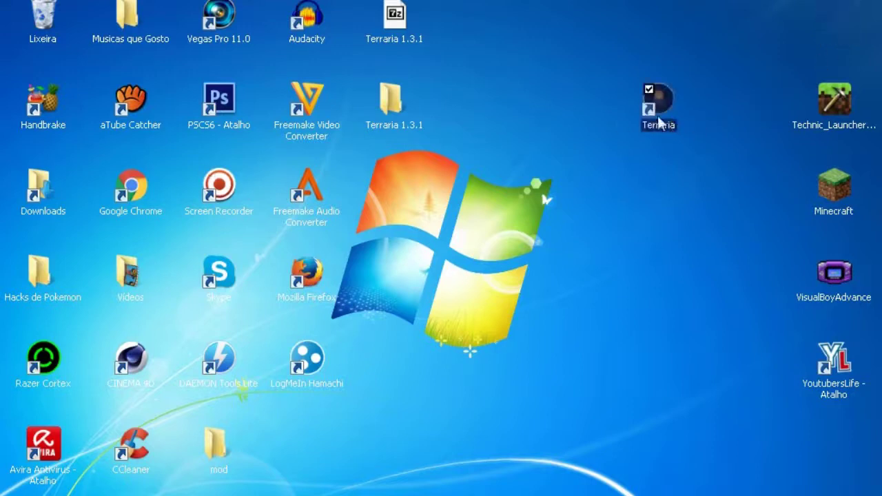
left_click_drag(576, 168, 748, 75)
left_click_drag(666, 95, 852, 14)
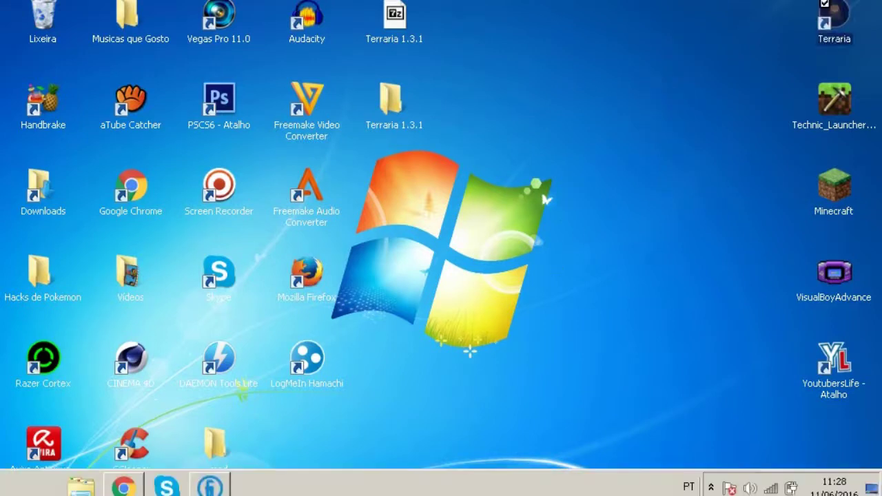
Switch to Chrome, go back to the MediaFire page for Terraria 1.3.1 and reveal its captcha code.
left_click(125, 484)
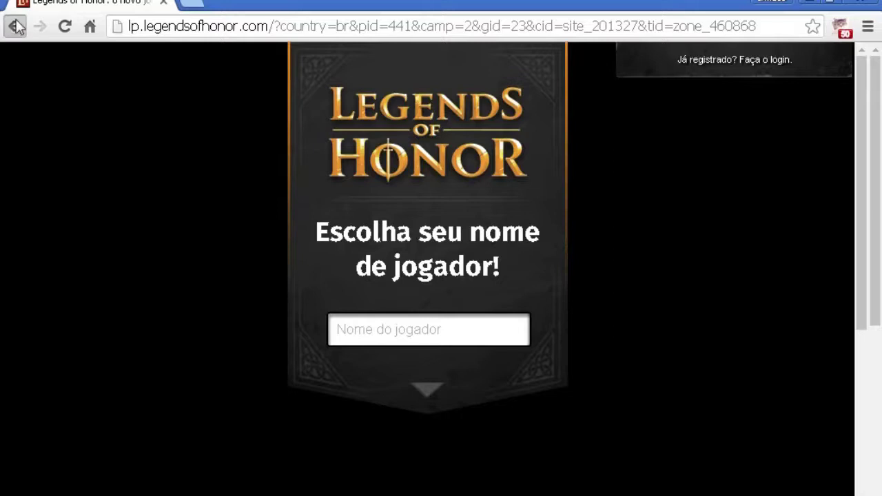
left_click(14, 26)
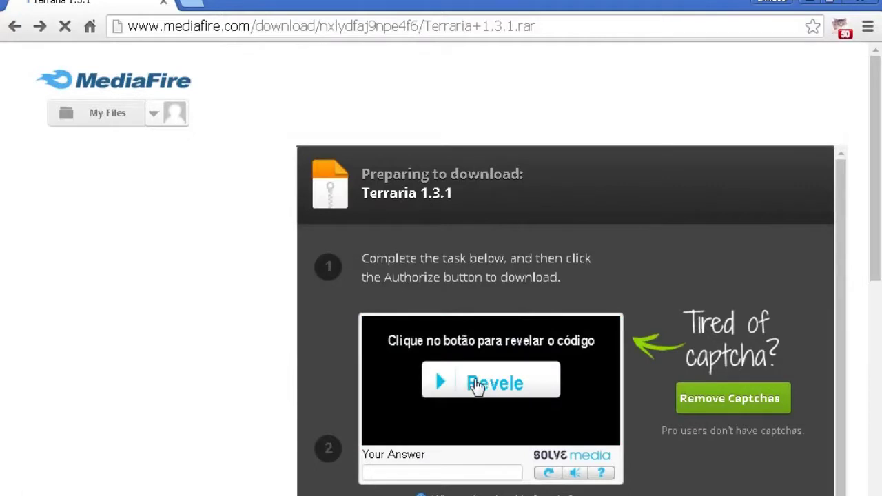
left_click(476, 383)
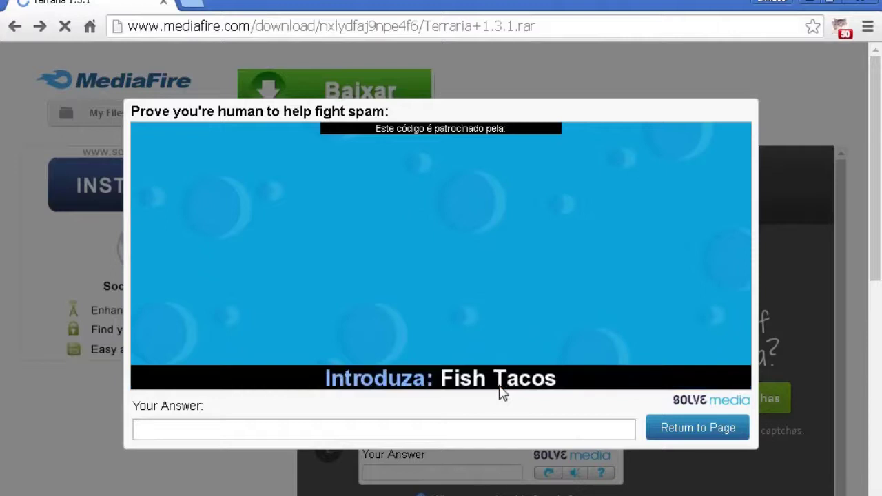
Answer the captcha with "Fish Tacos", authorize the Terraria 1.3.1 download and return to the desktop.
left_click(64, 27)
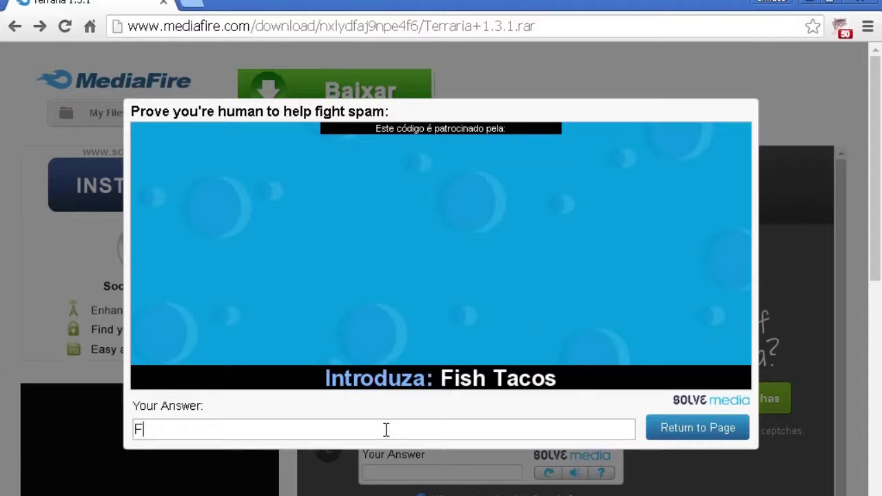
type("h Tacos")
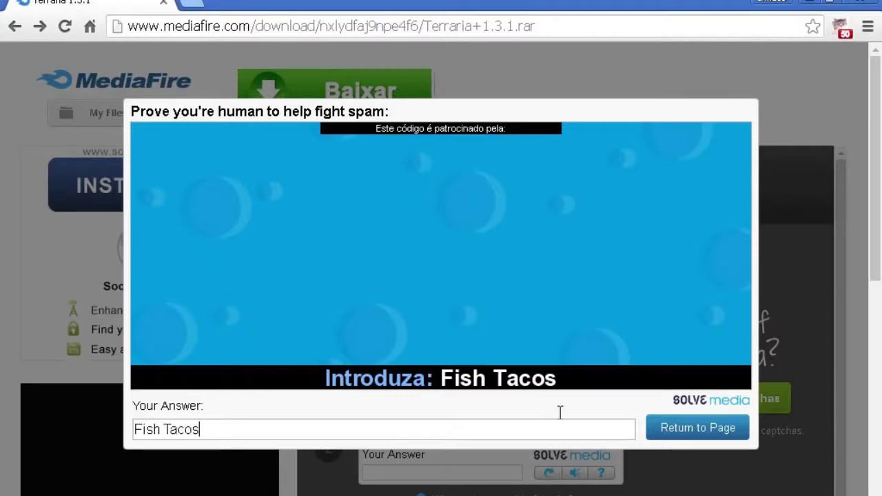
left_click(714, 431)
left_click_drag(879, 200, 879, 228)
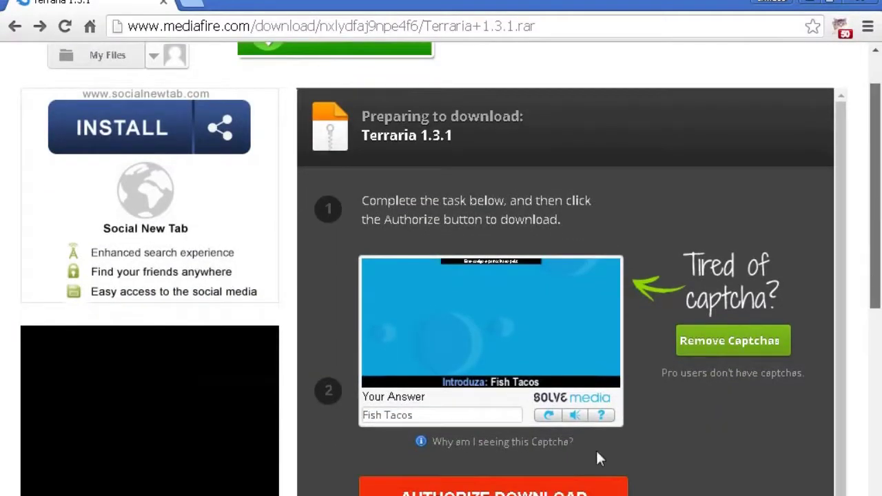
scroll(479, 375, "down", 1)
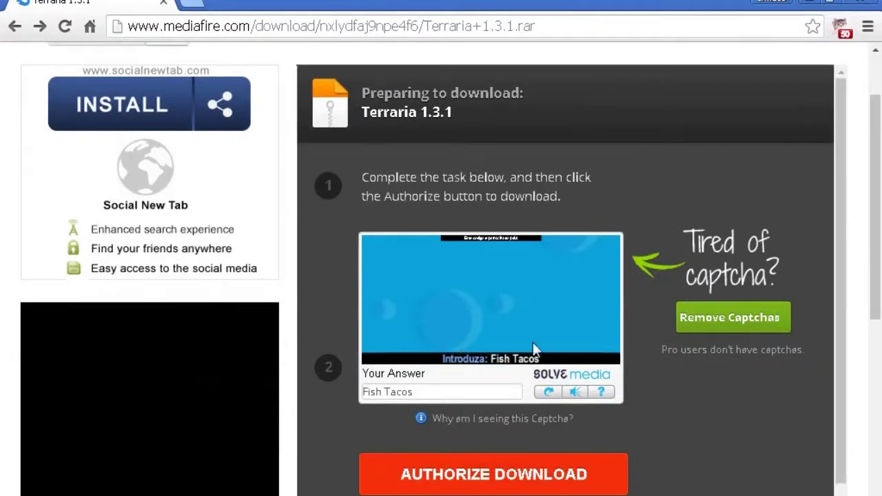
left_click(482, 474)
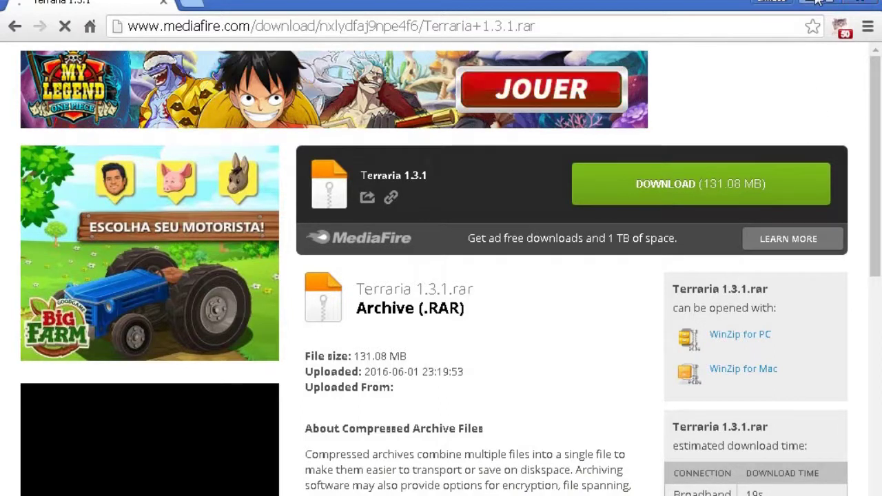
left_click(862, 2)
Move the Terraria 1.3.1 archive on the desktop to sit beside the Terraria 1.3.1 folder.
left_click_drag(396, 14, 611, 273)
left_click(571, 276)
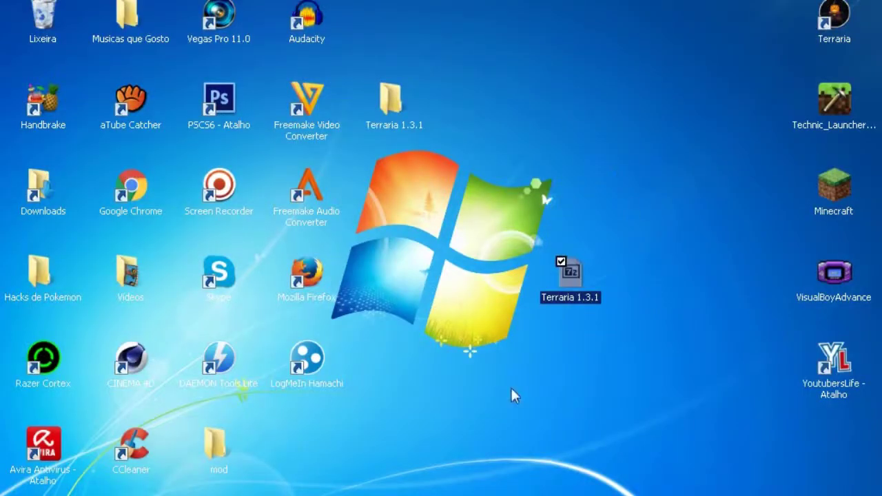
left_click_drag(656, 75, 528, 360)
left_click_drag(535, 246, 622, 310)
left_click_drag(574, 289, 487, 118)
View the 7-Zip options for extracting files from the Terraria 1.3.1 archive, without extracting anything.
right_click(477, 109)
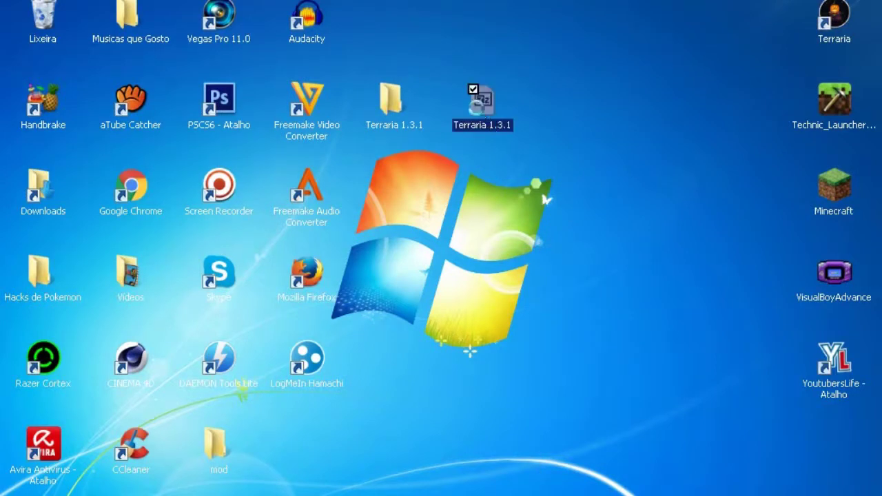
mouse_move(448, 132)
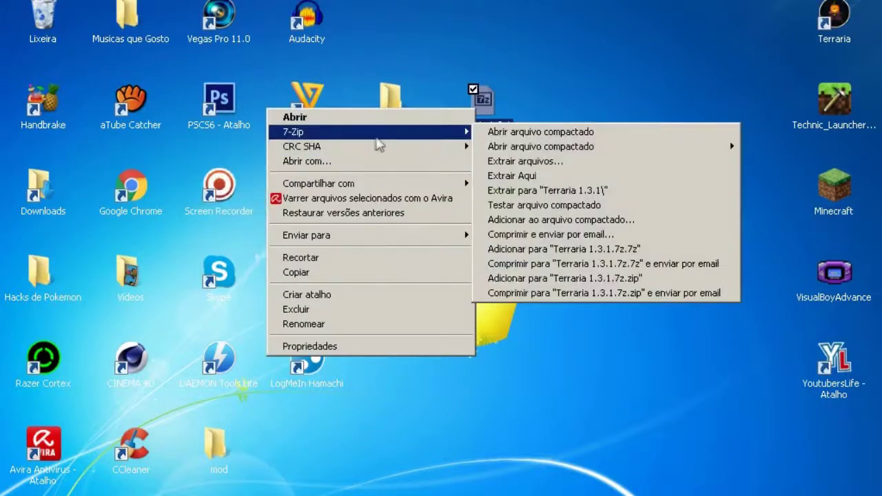
mouse_move(504, 152)
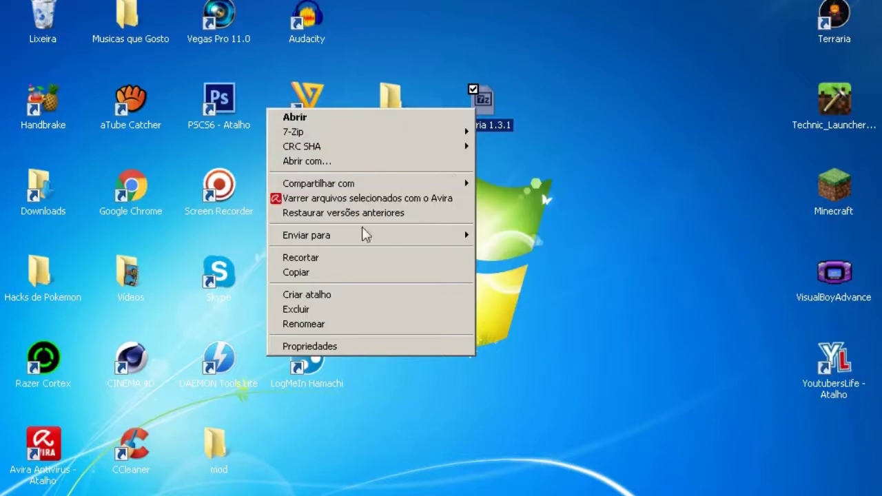
mouse_move(320, 187)
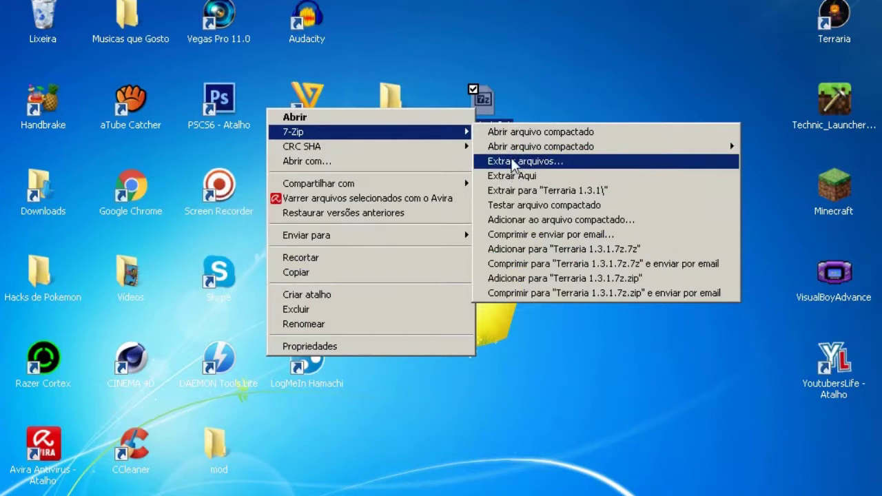
left_click(521, 162)
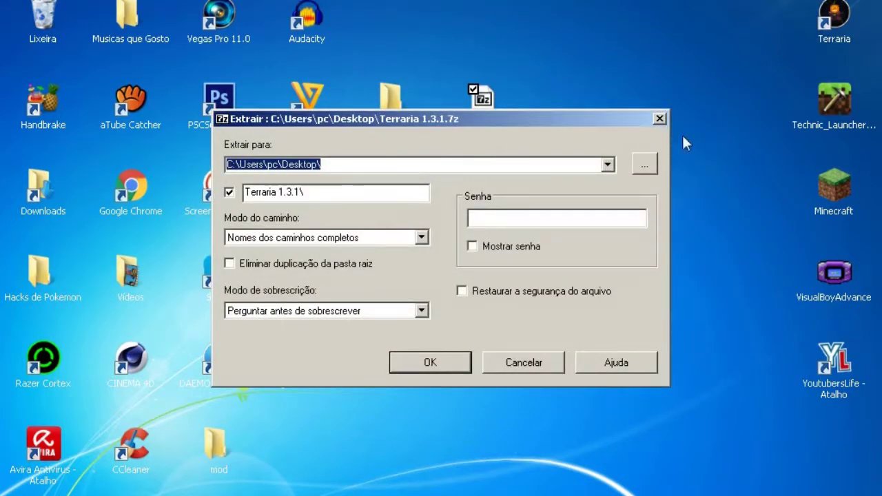
left_click(660, 119)
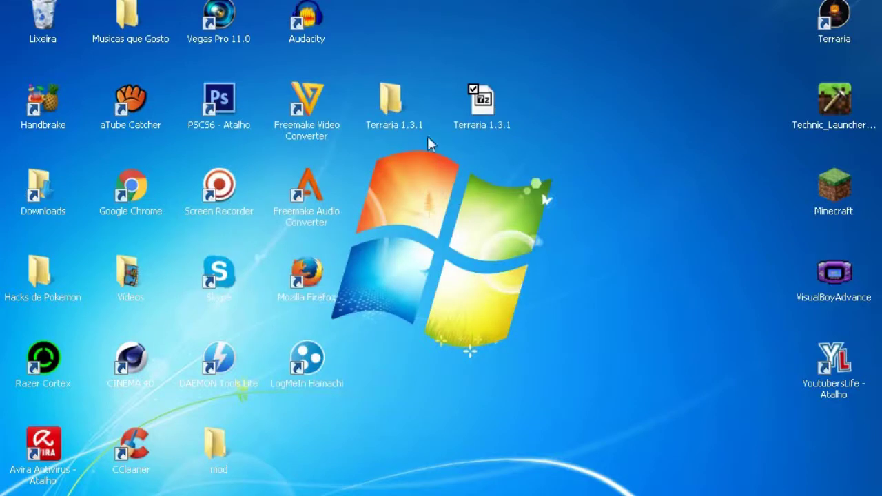
Run setup_terraria_2.8.0.10 from the Terraria 1.3.1 desktop folder and close the folder window.
left_click(390, 62)
left_click(390, 100)
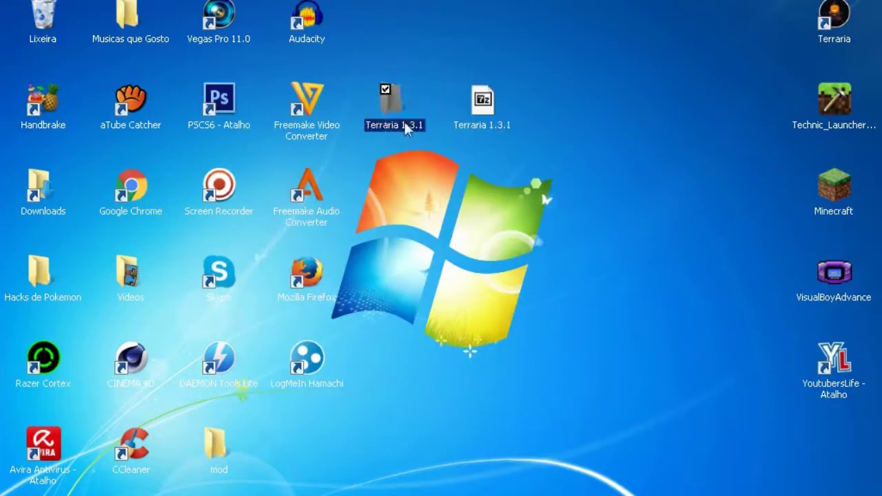
double_click(396, 101)
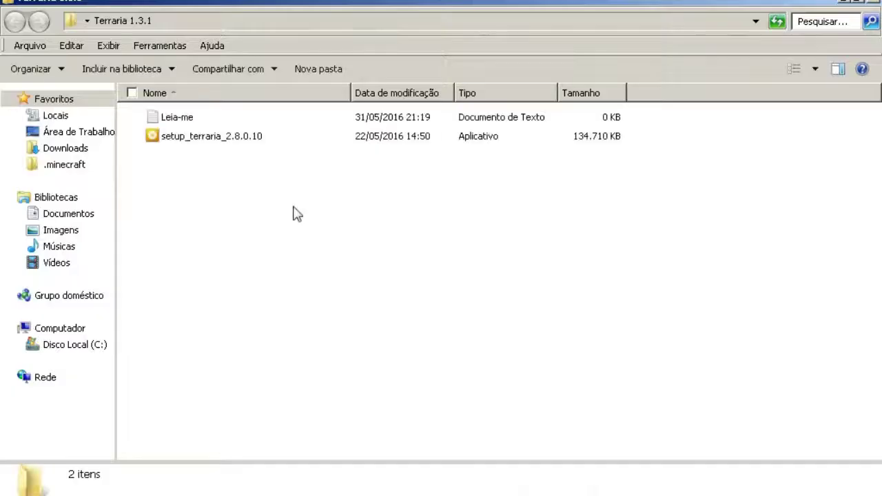
left_click(234, 138)
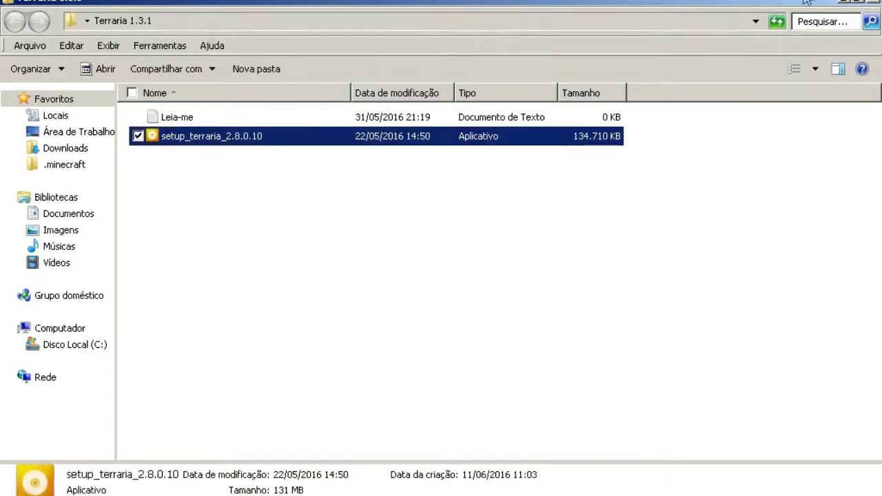
left_click(874, 4)
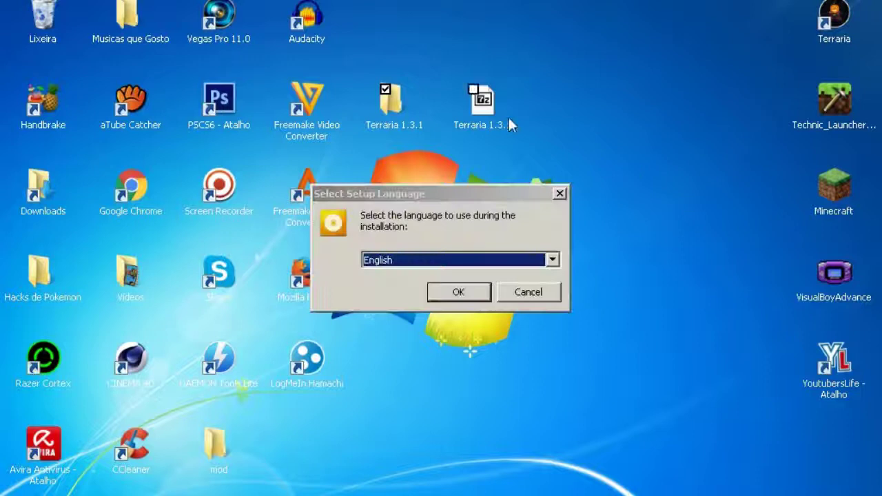
Choose English as the setup language and confirm it.
left_click(531, 265)
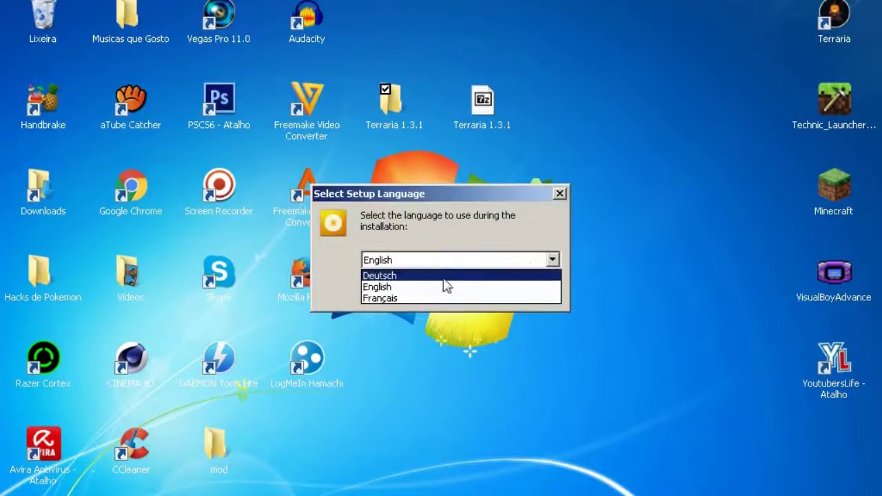
left_click(445, 290)
left_click(450, 292)
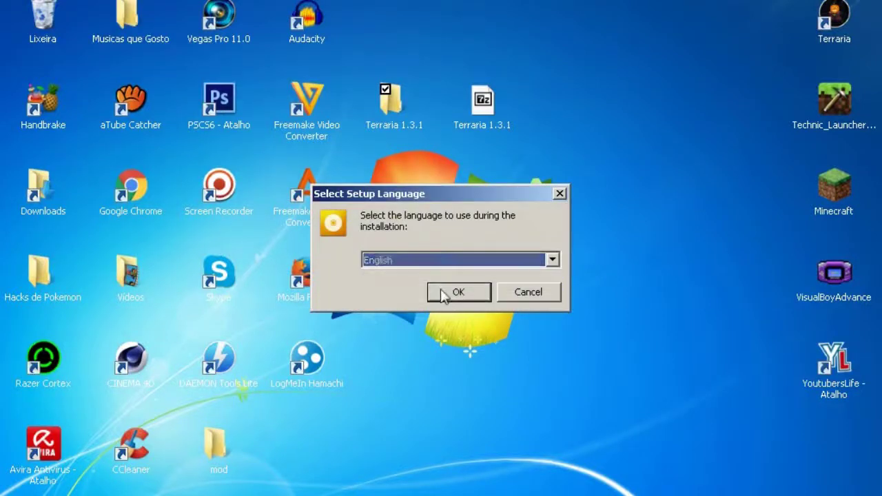
Move the Terraria 1.3.1 archive back to its place above the Terraria 1.3.1 folder on the desktop.
left_click_drag(516, 74, 375, 103)
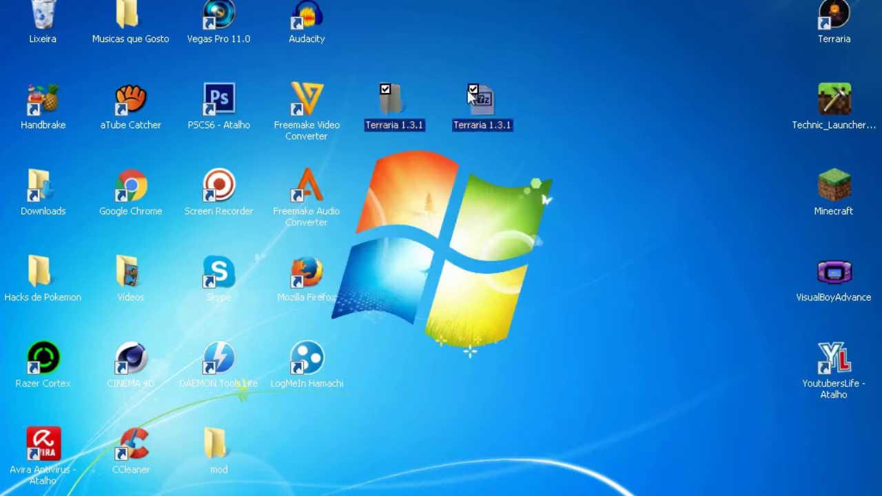
left_click(604, 169)
left_click(483, 103)
left_click_drag(424, 61, 408, 22)
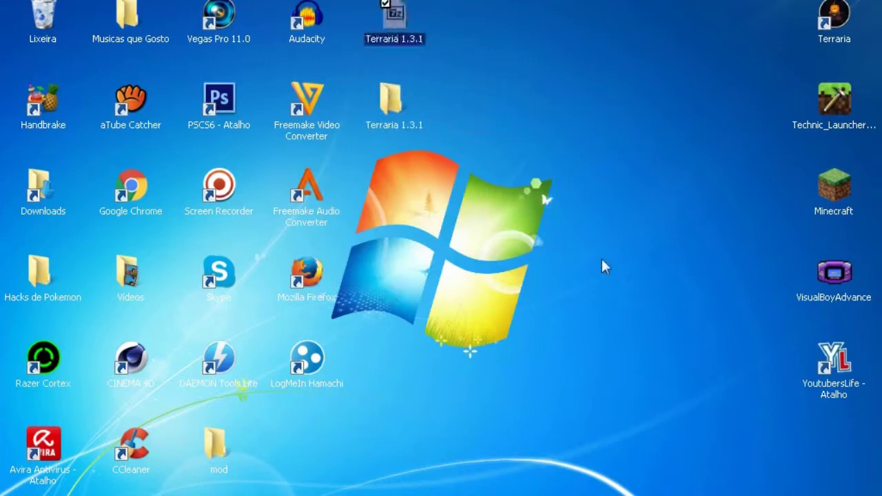
left_click(455, 211)
double_click(394, 17)
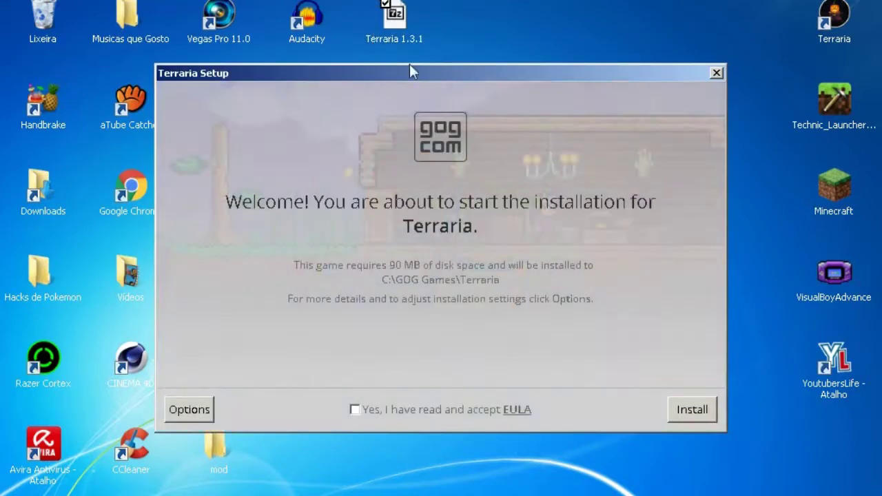
left_click(388, 15)
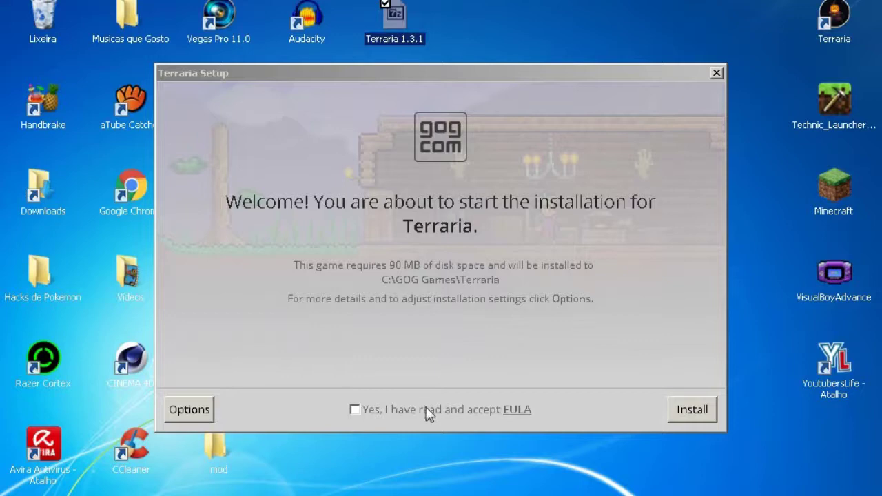
Accept the EULA and open the installation options, keeping Terraria and the desktop icon selected.
left_click(355, 409)
left_click(198, 411)
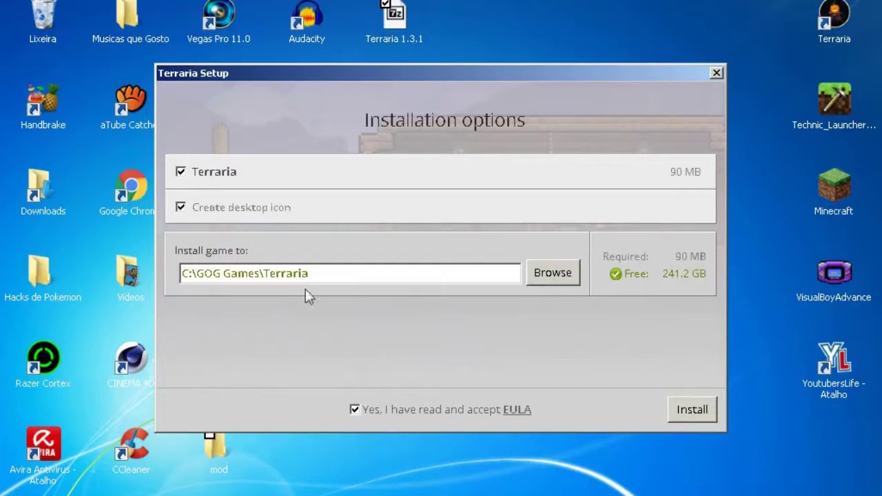
left_click(181, 172)
left_click(181, 206)
left_click(181, 173)
Check the destination folder, keep C:\GOG Games\Terraria and install the game.
left_click(566, 274)
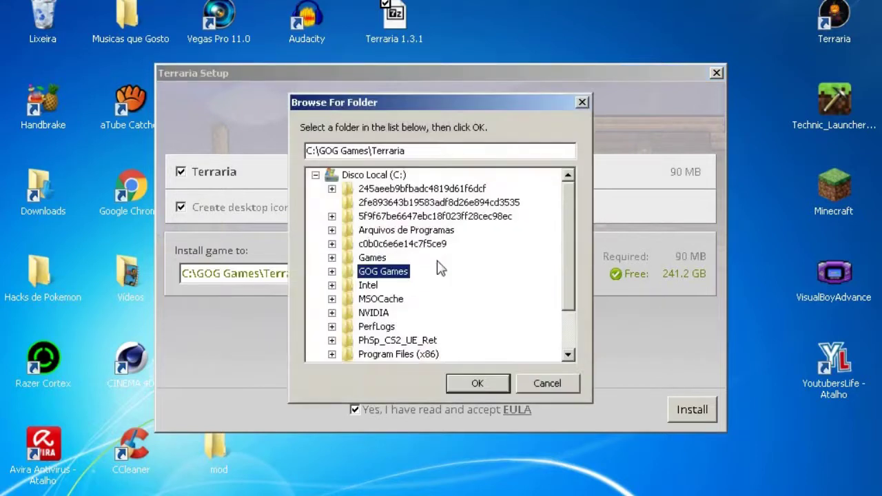
left_click(583, 103)
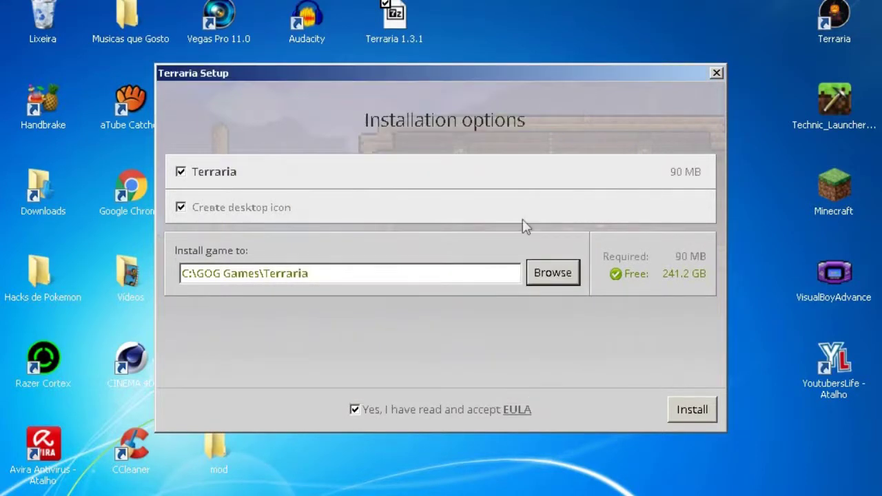
left_click(693, 411)
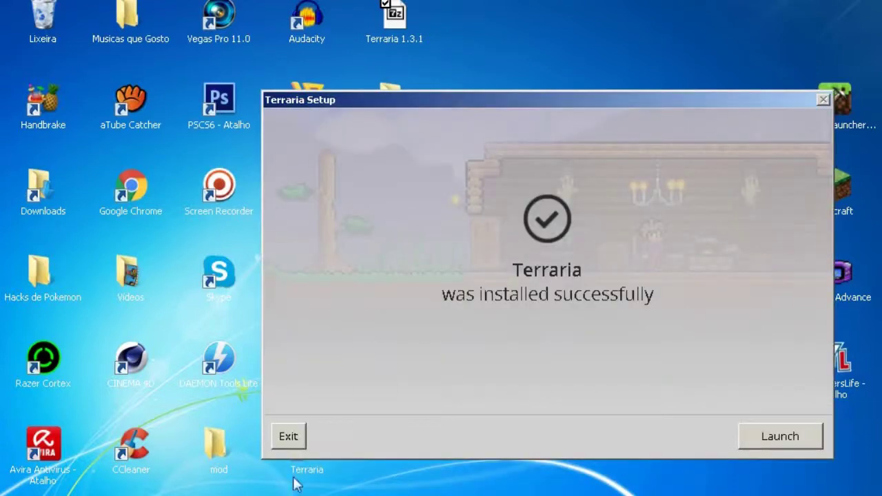
Move the new Terraria desktop shortcut to the spot above the Technic Launcher icon.
left_click_drag(296, 485, 409, 332)
left_click_drag(572, 49, 558, 54)
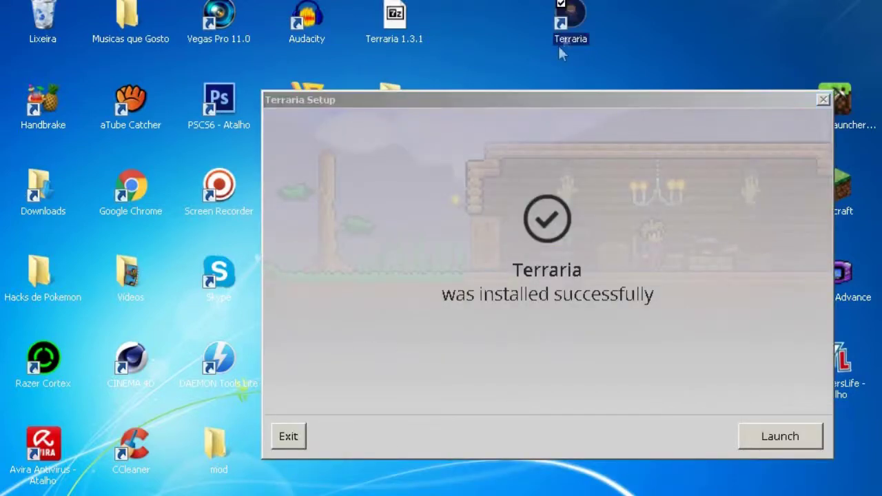
left_click(641, 45)
left_click_drag(570, 19, 834, 21)
Refresh the desktop and exit the Terraria installer without launching the game.
left_click(604, 29)
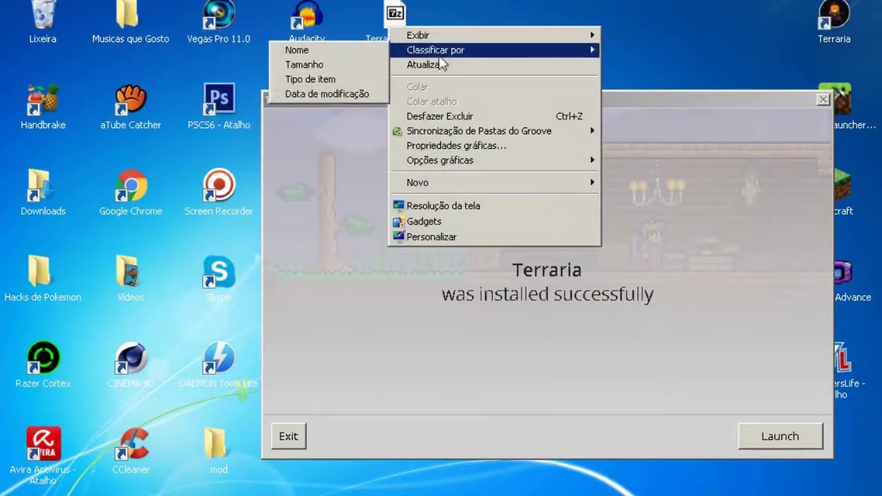
left_click(425, 65)
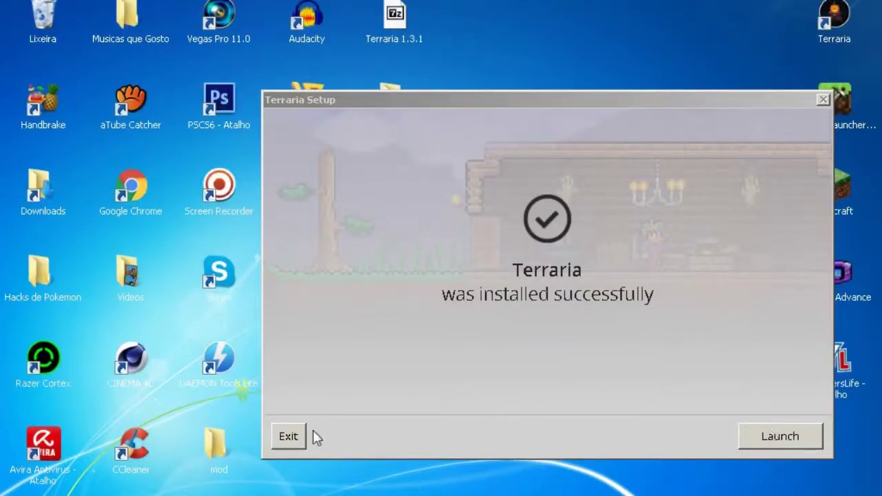
left_click(285, 437)
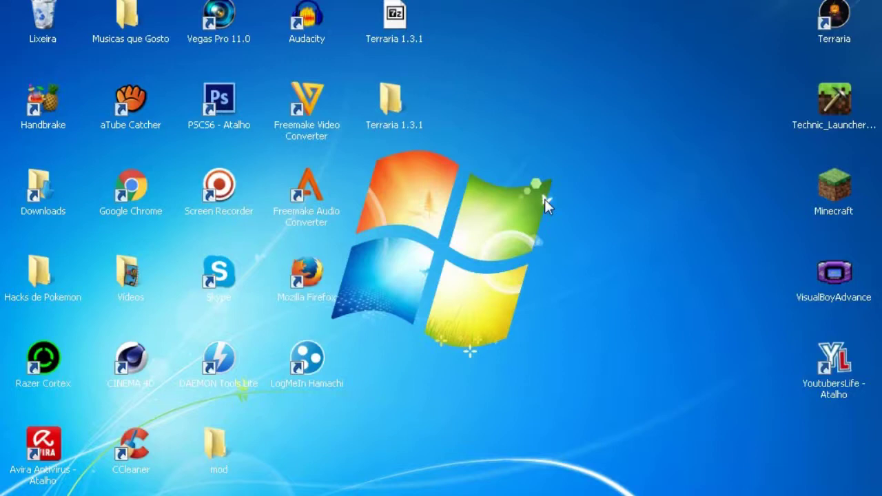
Launch Terraria from its desktop shortcut and look through the game's Interface and General settings without changing them.
double_click(837, 15)
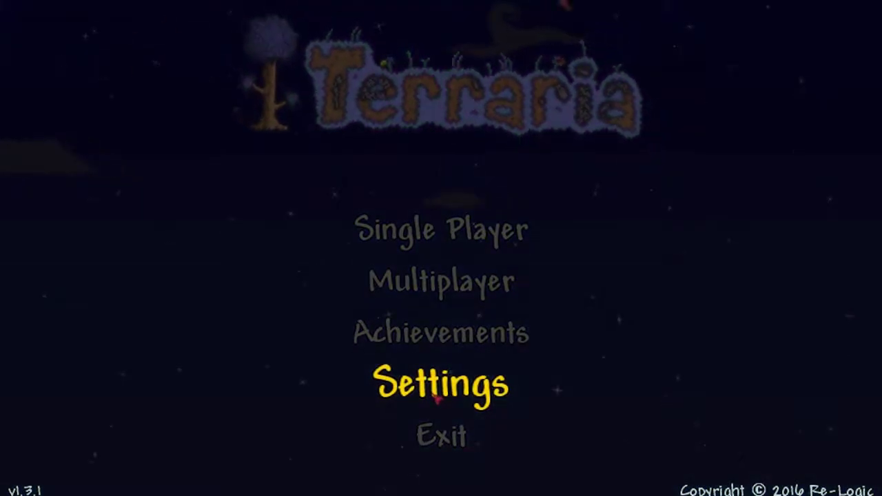
left_click(436, 398)
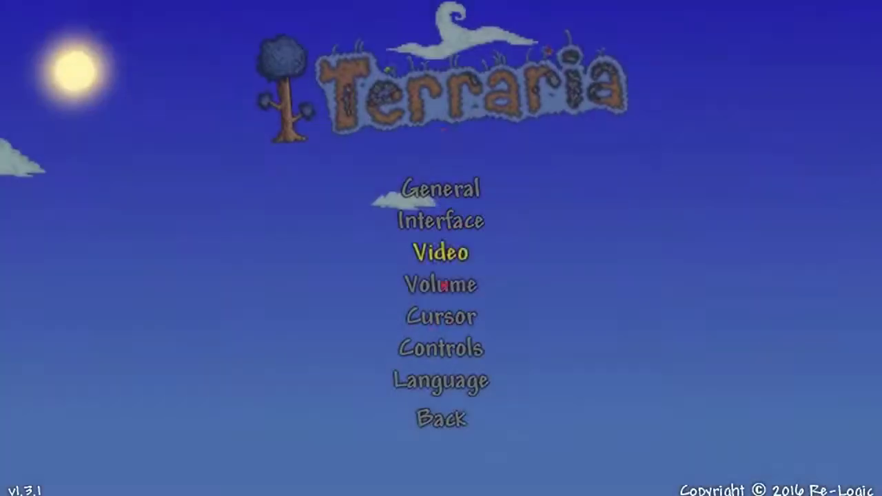
left_click(441, 221)
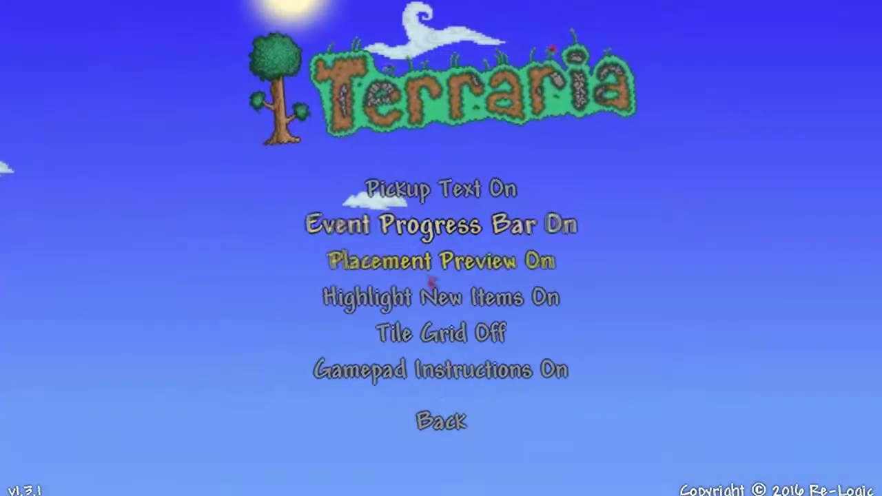
left_click(441, 421)
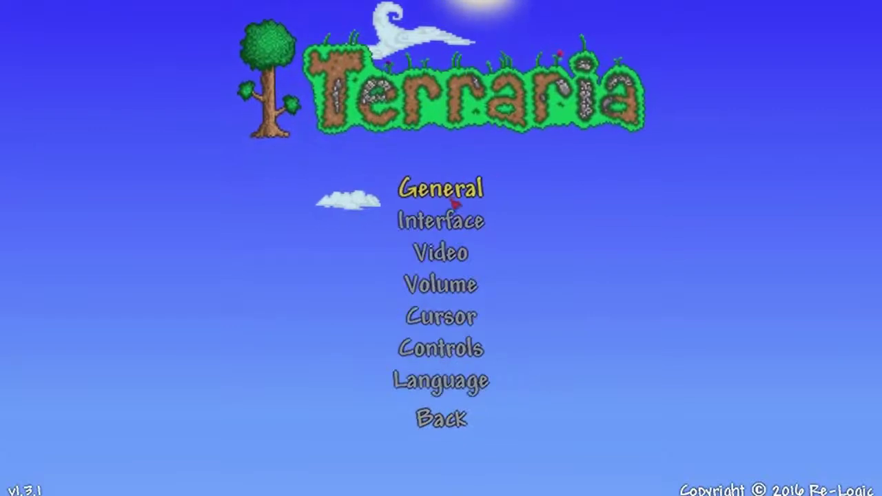
left_click(455, 203)
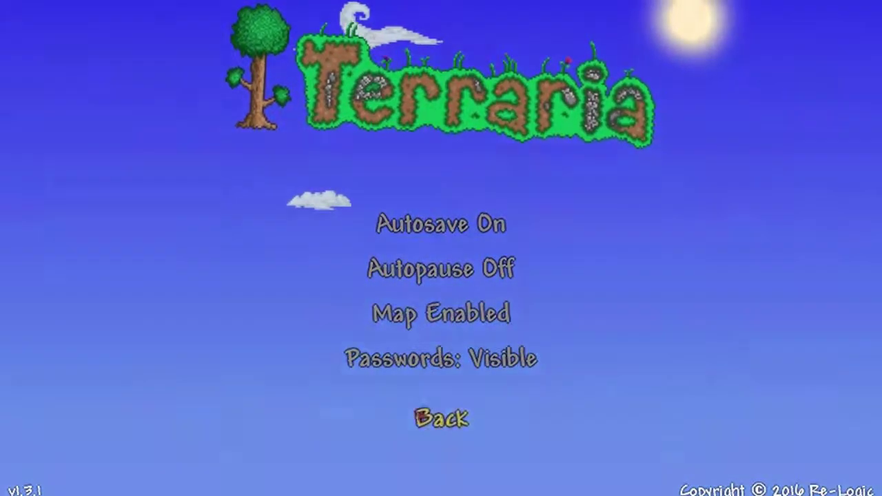
left_click(421, 415)
In the video settings, disable Borderless Window and turn Background on, returning to the main menu.
left_click(441, 252)
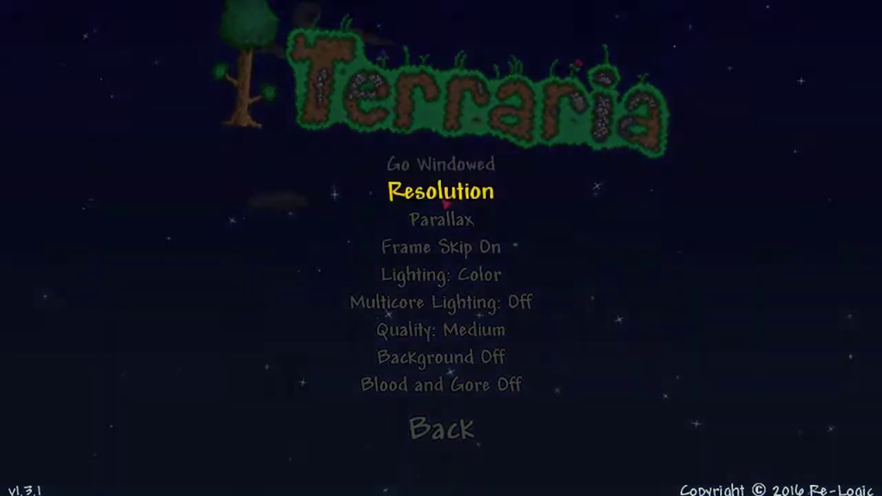
left_click(444, 198)
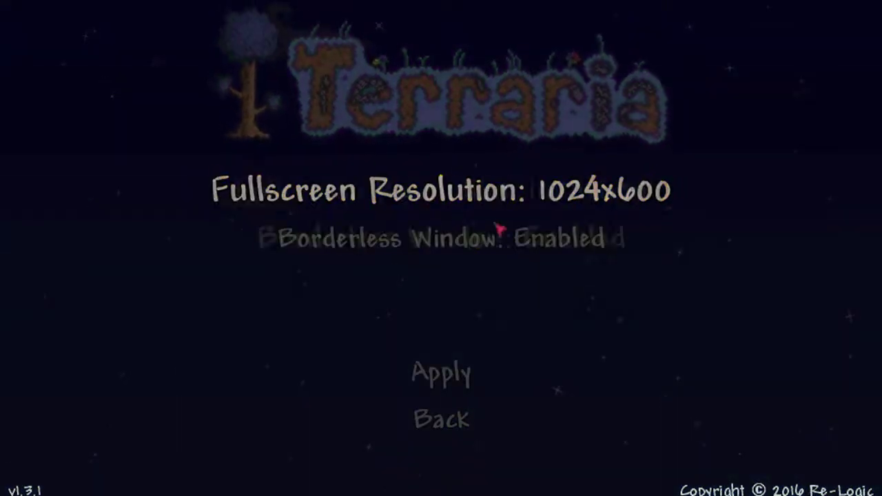
left_click(445, 252)
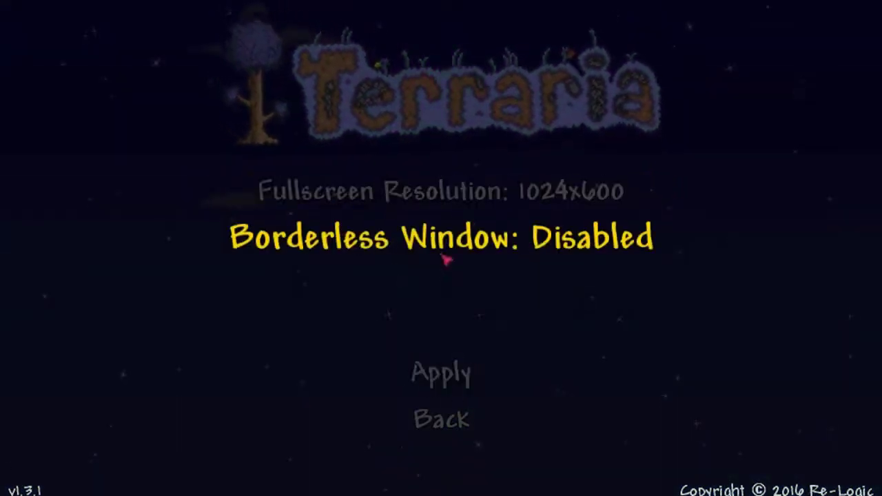
left_click(438, 418)
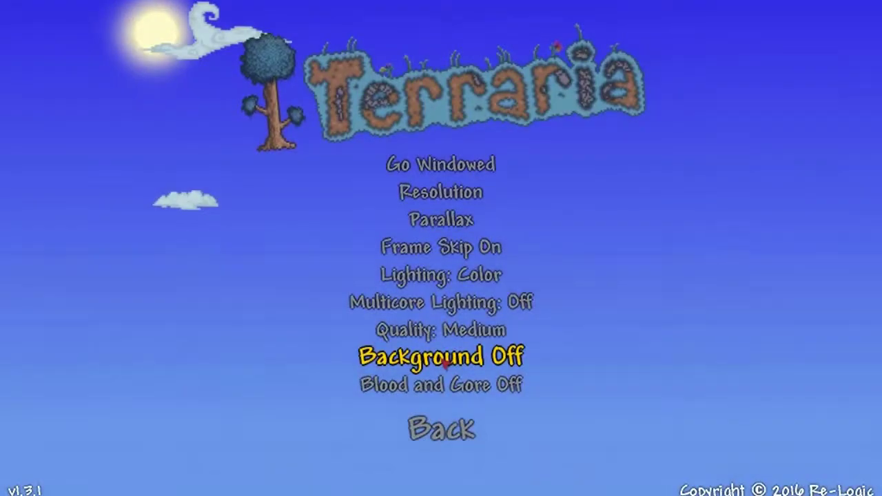
left_click(447, 365)
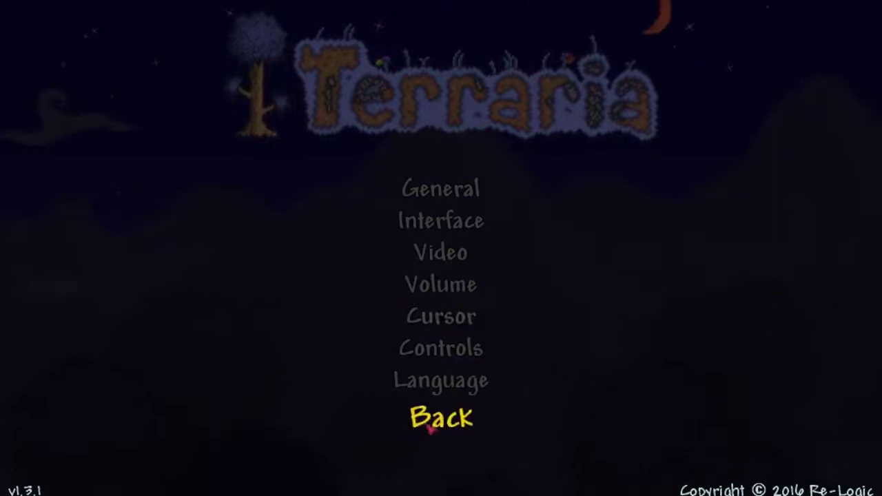
left_click(437, 415)
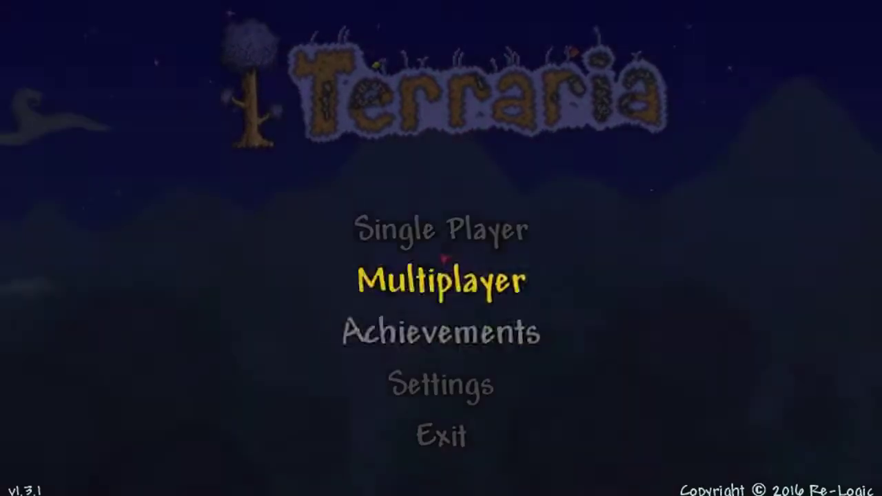
Review the video settings once more and open the single-player character selection.
left_click(442, 238)
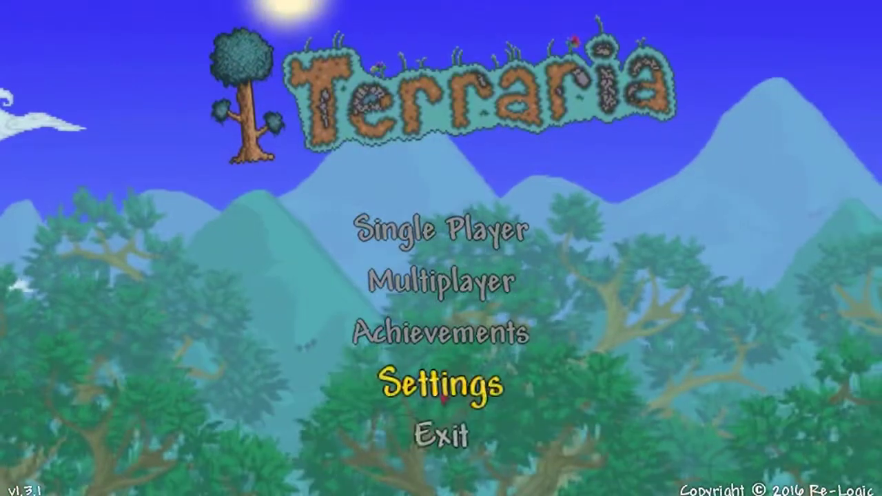
left_click(442, 385)
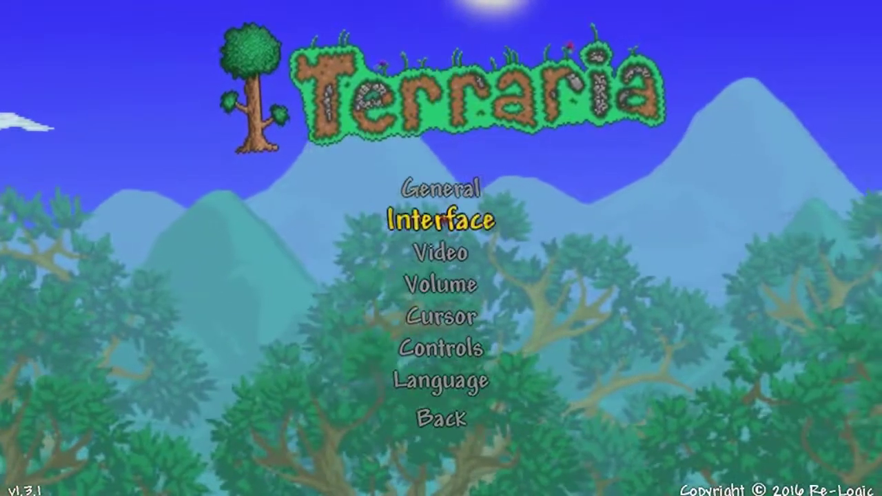
left_click(441, 252)
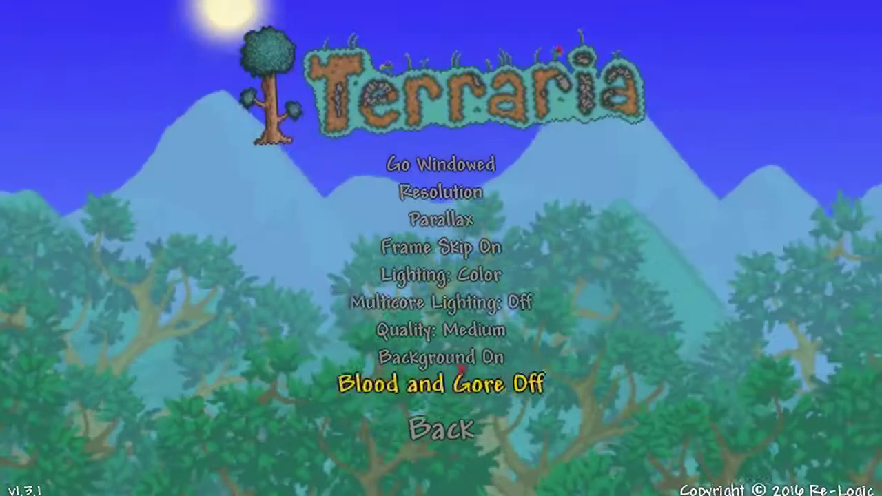
left_click(452, 429)
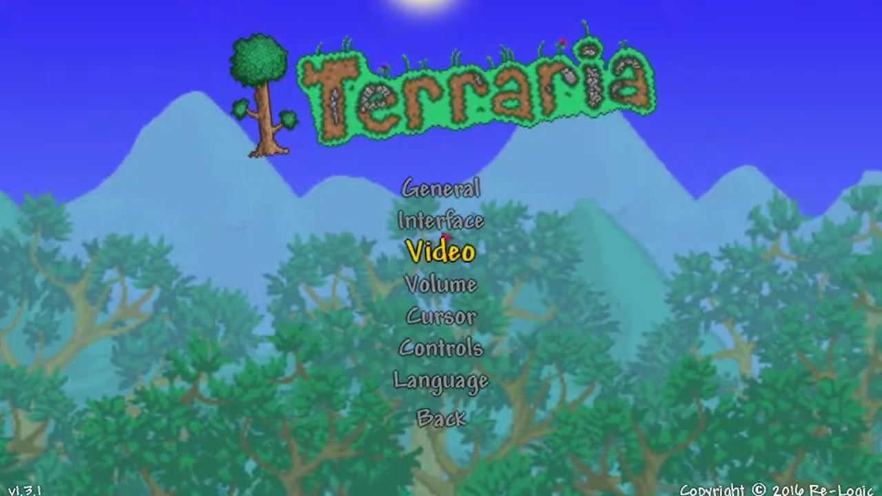
left_click(441, 419)
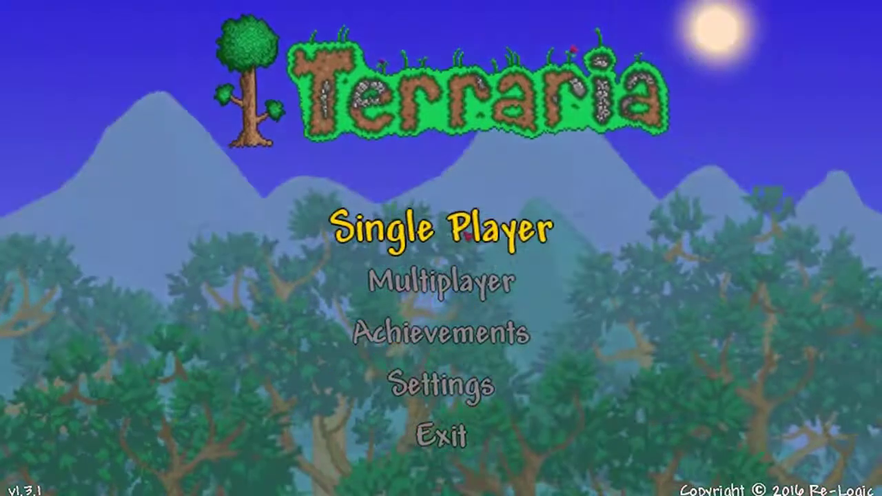
left_click(468, 237)
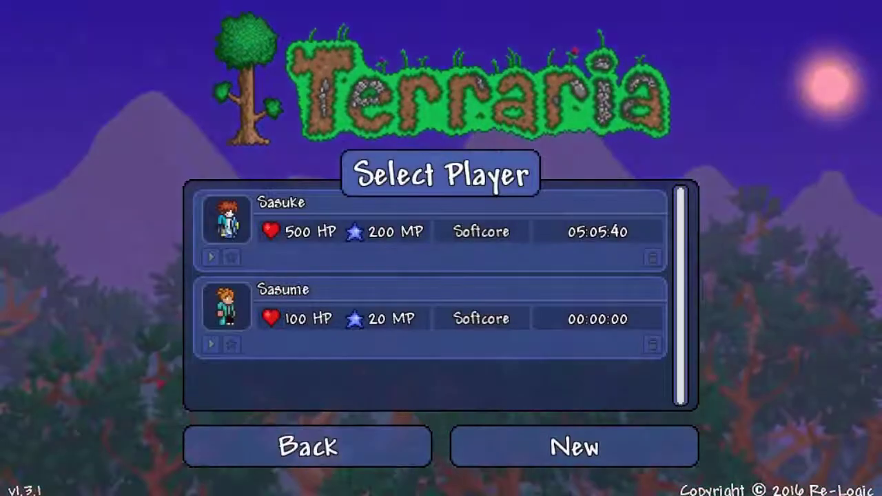